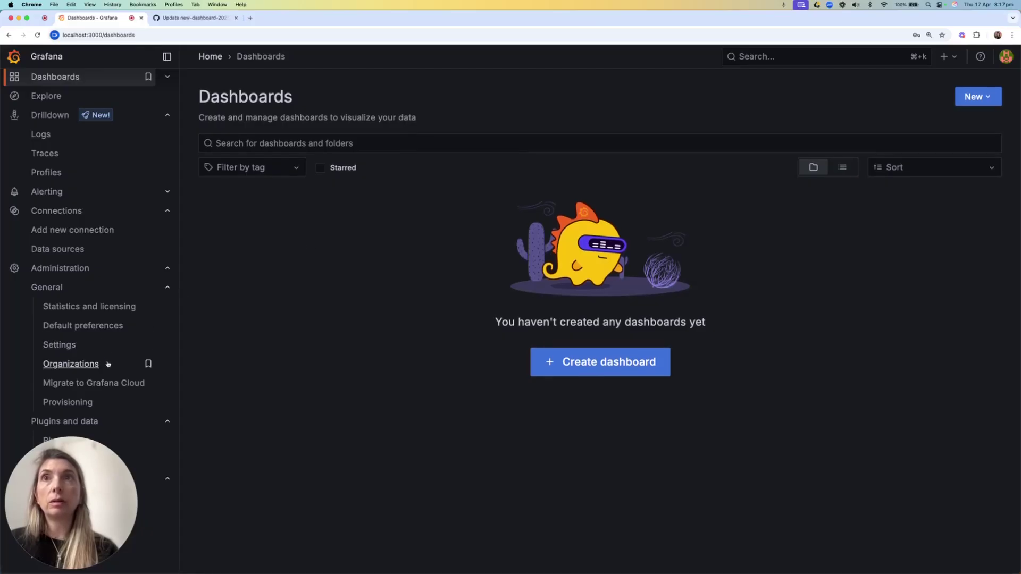
Start Git Sync setup from Provisioning and paste the GitHub personal access token
left_click(77, 404)
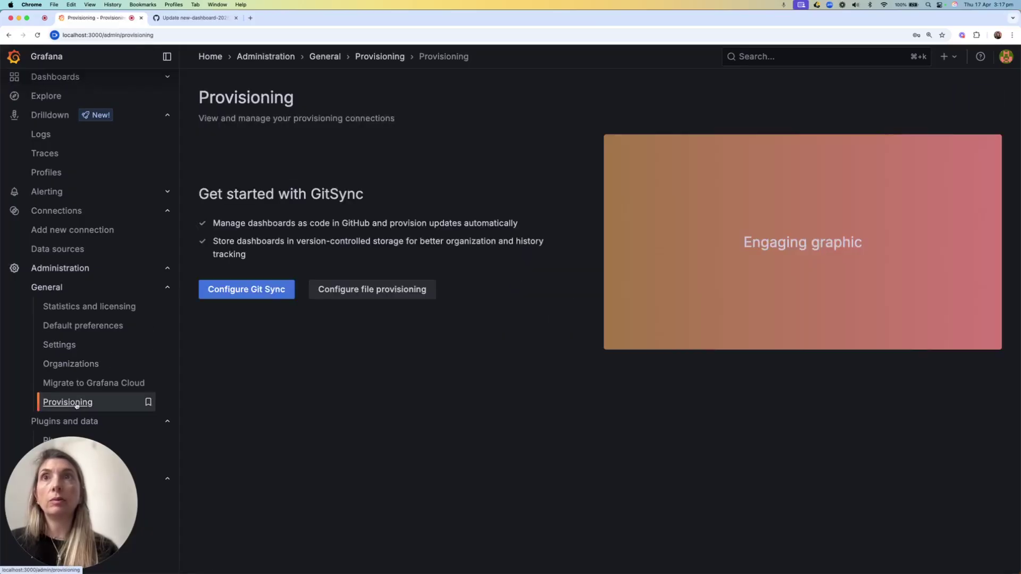
left_click(254, 294)
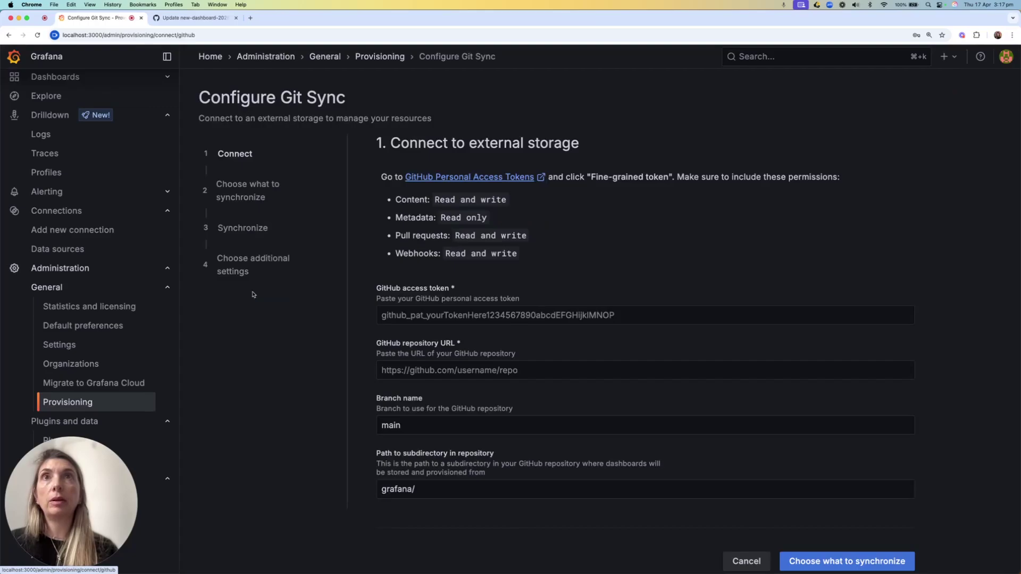
left_click(454, 316)
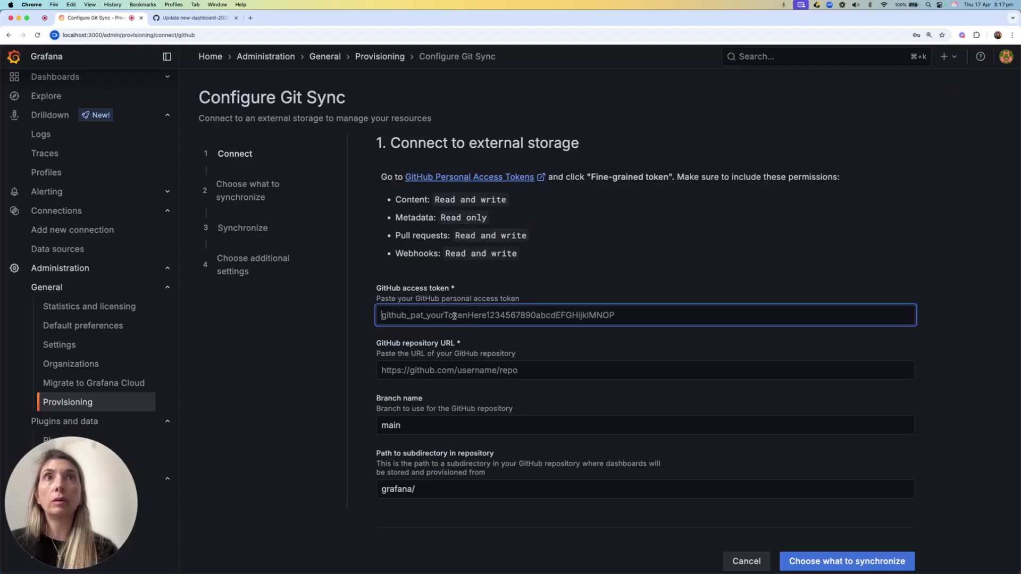
key("super+v")
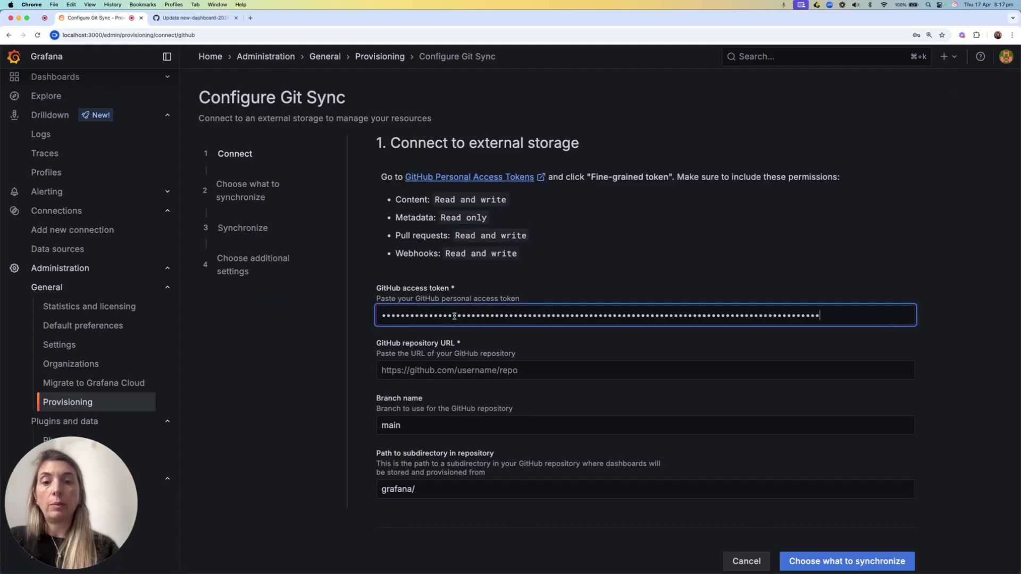
Fill in the git-ui-sync-demo repository URL and clear the grafana/ subdirectory path, then continue
left_click(432, 370)
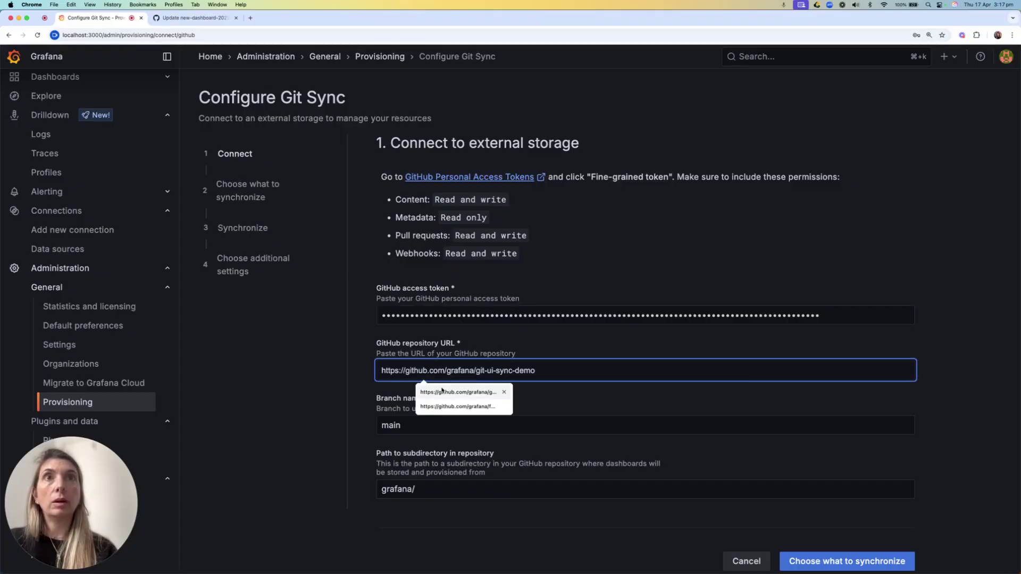
left_click(444, 392)
left_click(439, 494)
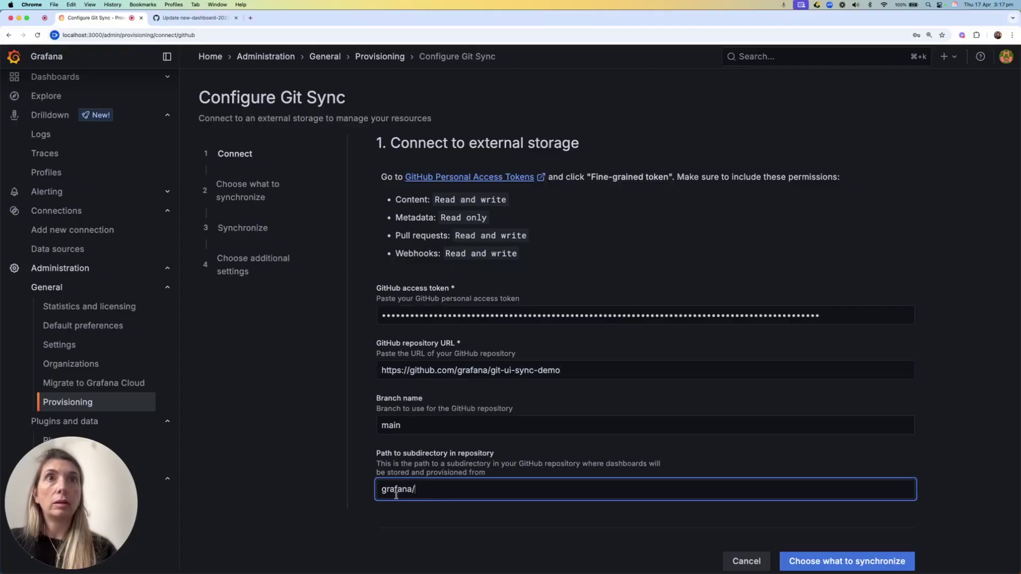
key("super+a")
key("BackSpace")
left_click(440, 518)
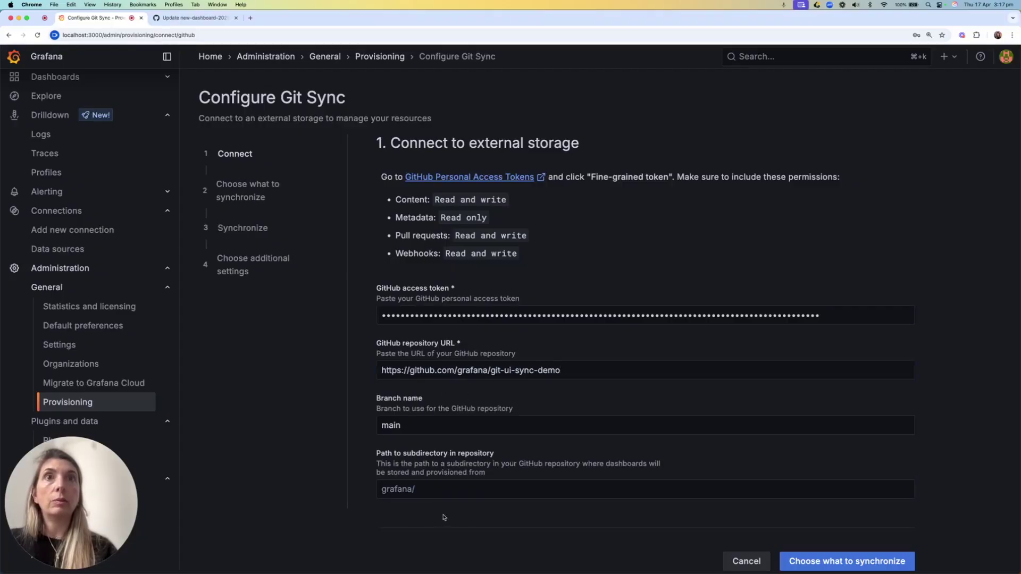
left_click(837, 564)
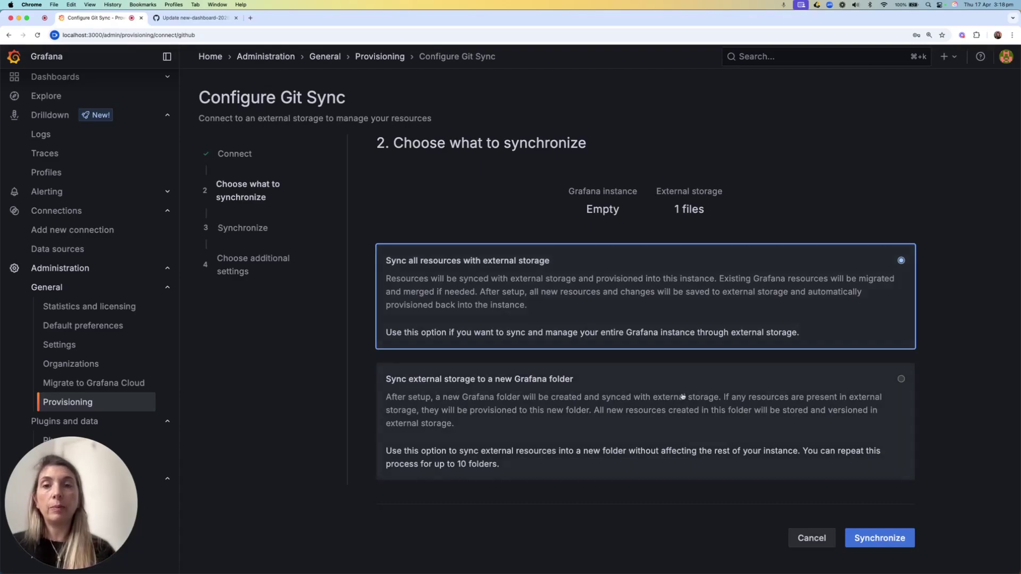
Confirm 'Sync all resources with external storage' and move on with Synchronize
left_click(877, 539)
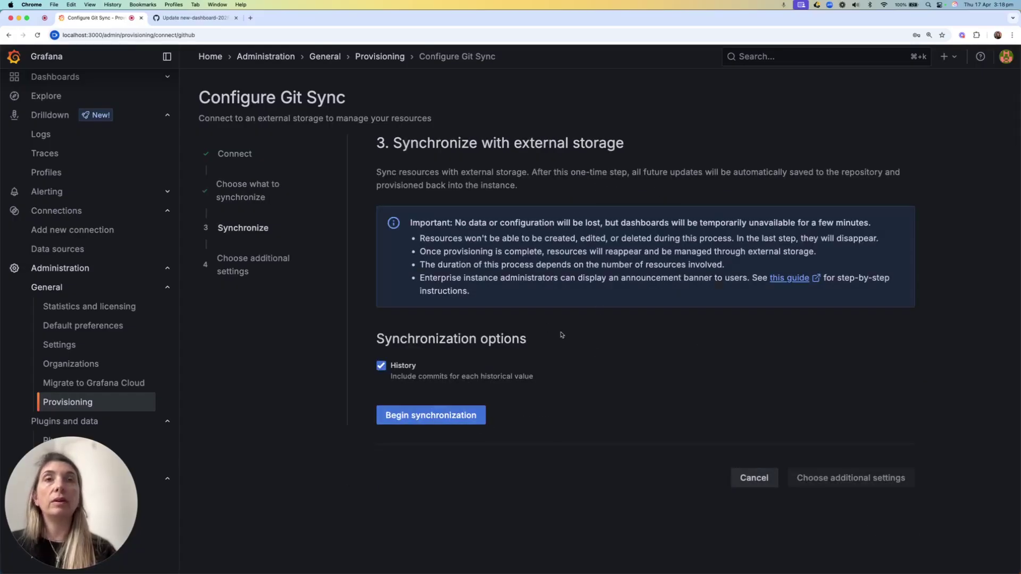
Run the initial sync with history, finish Git Sync setup, and go to Dashboards
left_click(446, 417)
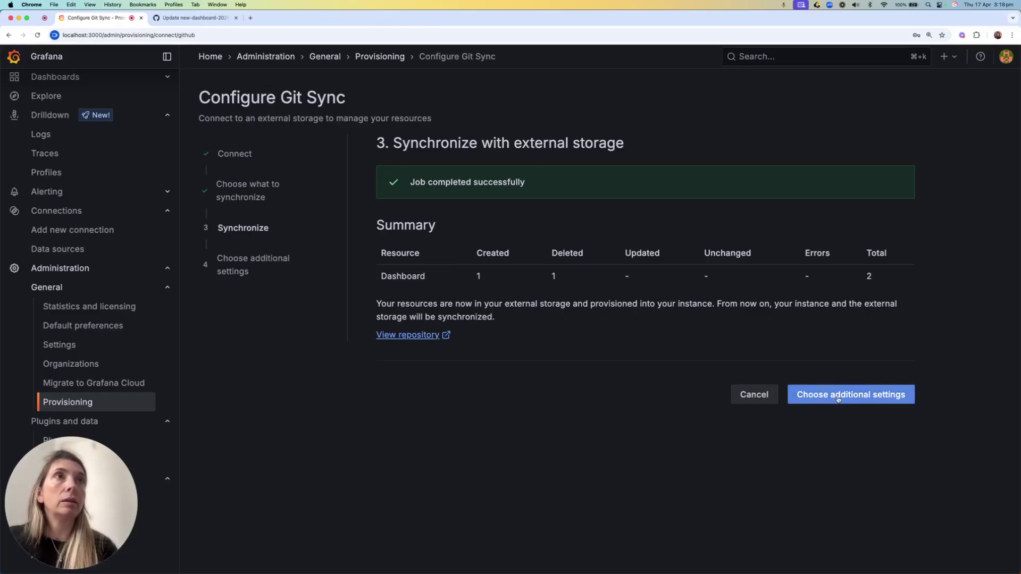
left_click(838, 399)
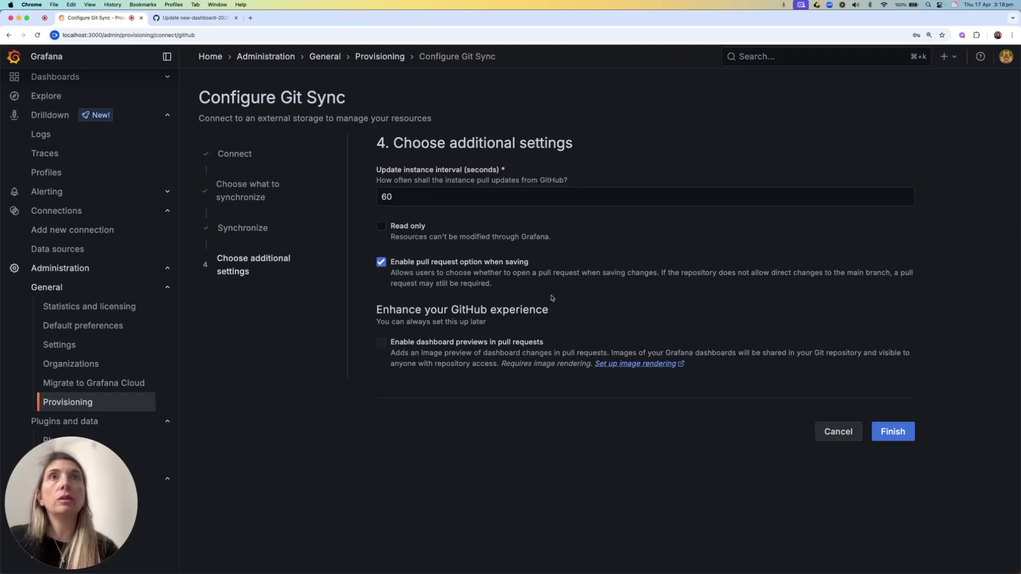
left_click(896, 436)
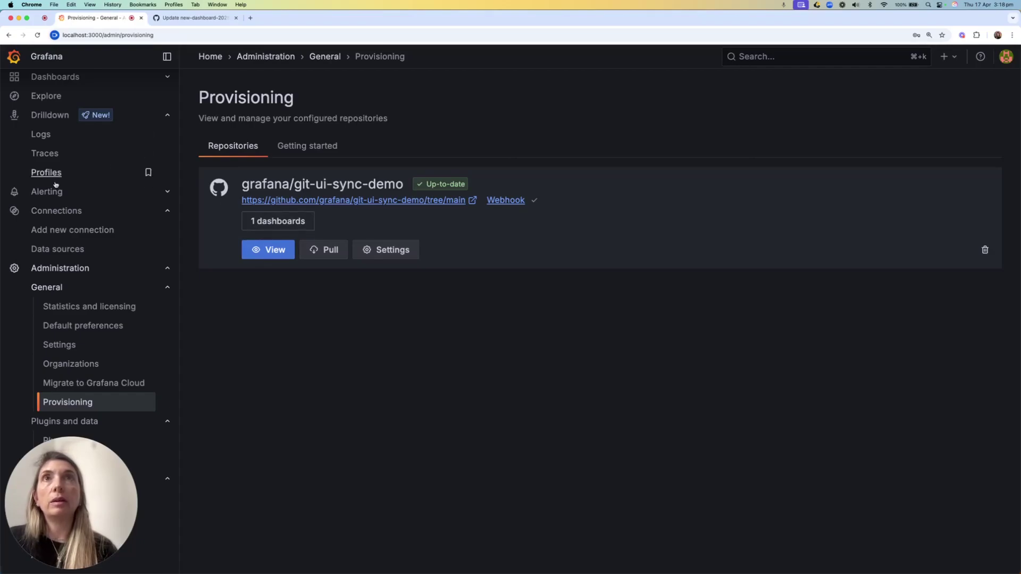
scroll(40, 137, "up", 2)
left_click(54, 137)
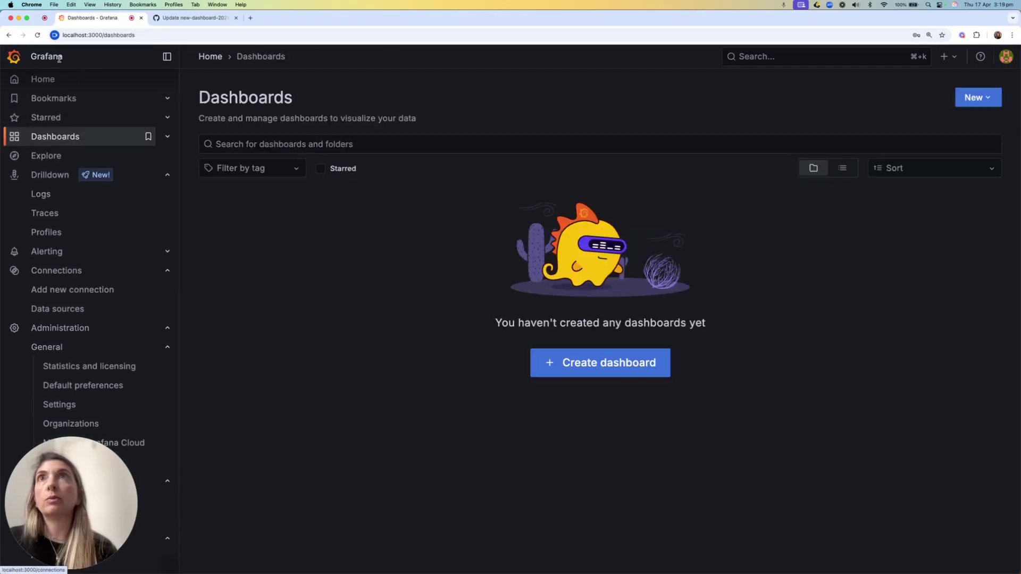
Open the synced test dashboard and retitle its 'New panel' panel to 'bar chart'
left_click(37, 34)
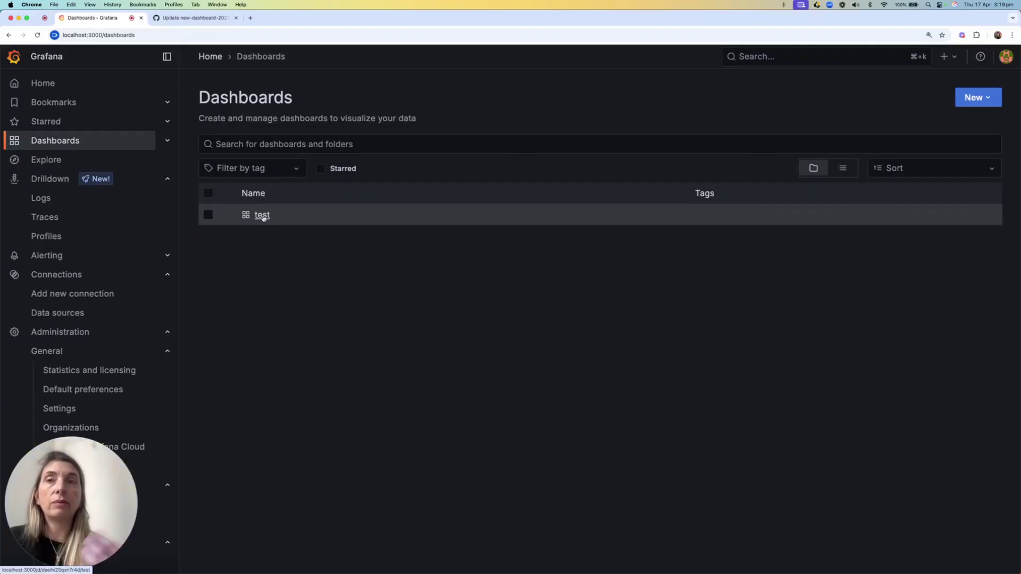
left_click(263, 215)
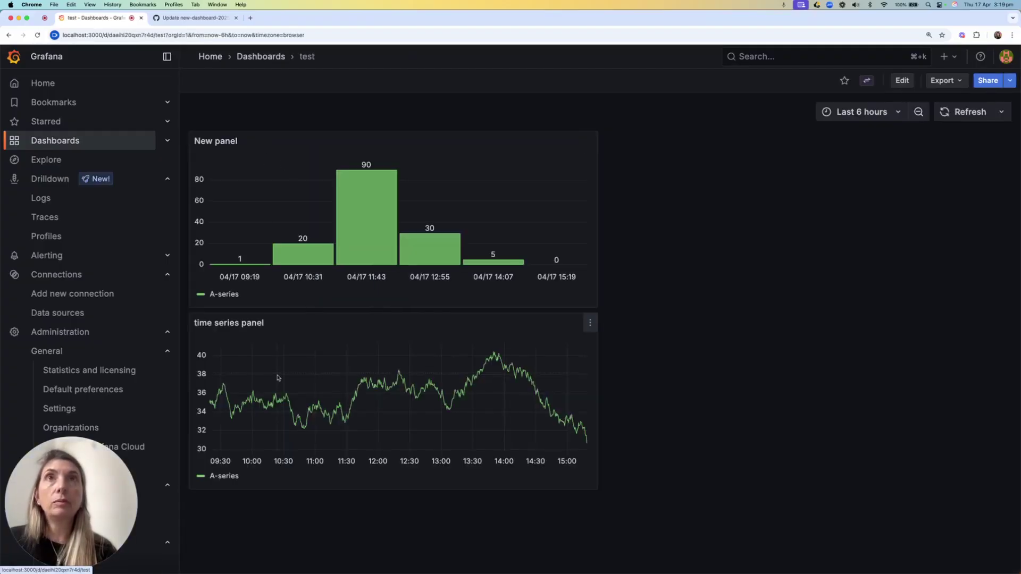
left_click(590, 141)
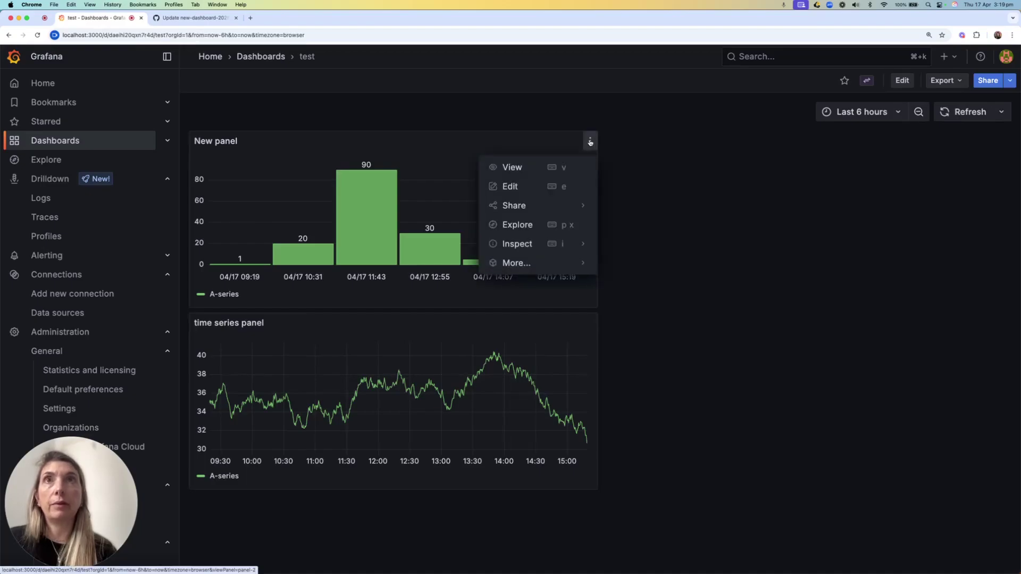
left_click(511, 187)
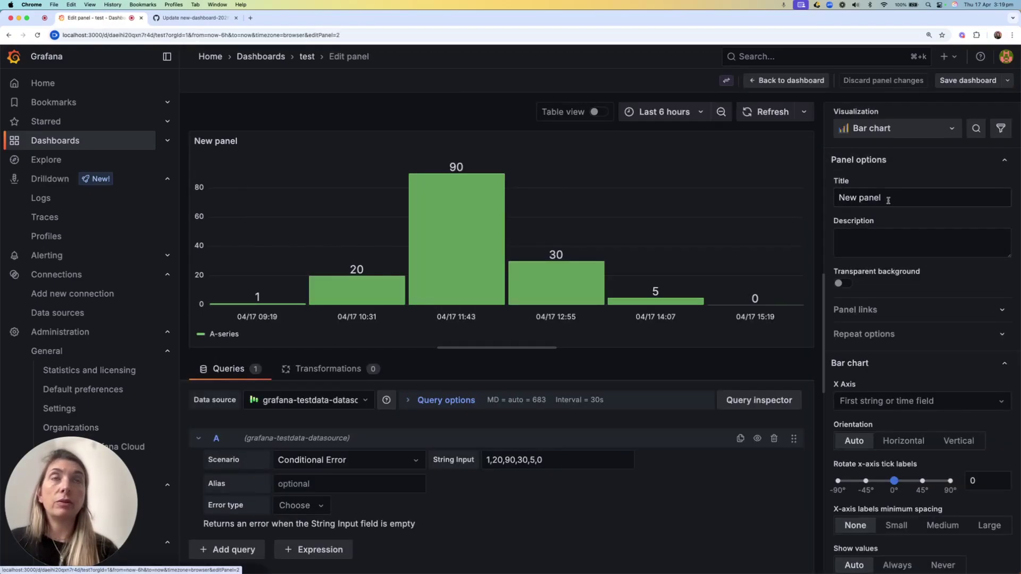
left_click_drag(887, 198, 815, 200)
type("bar")
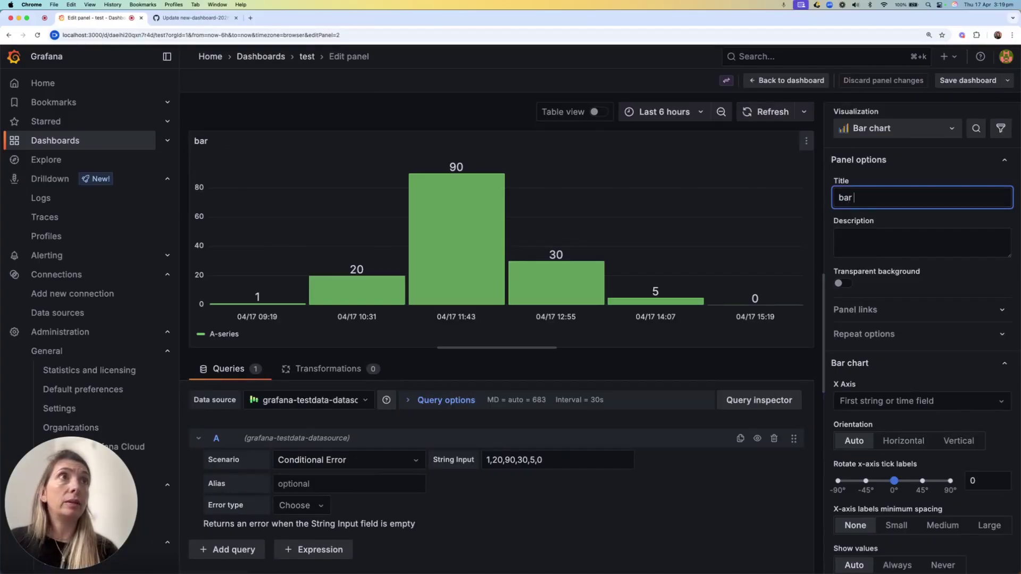
type(" chart")
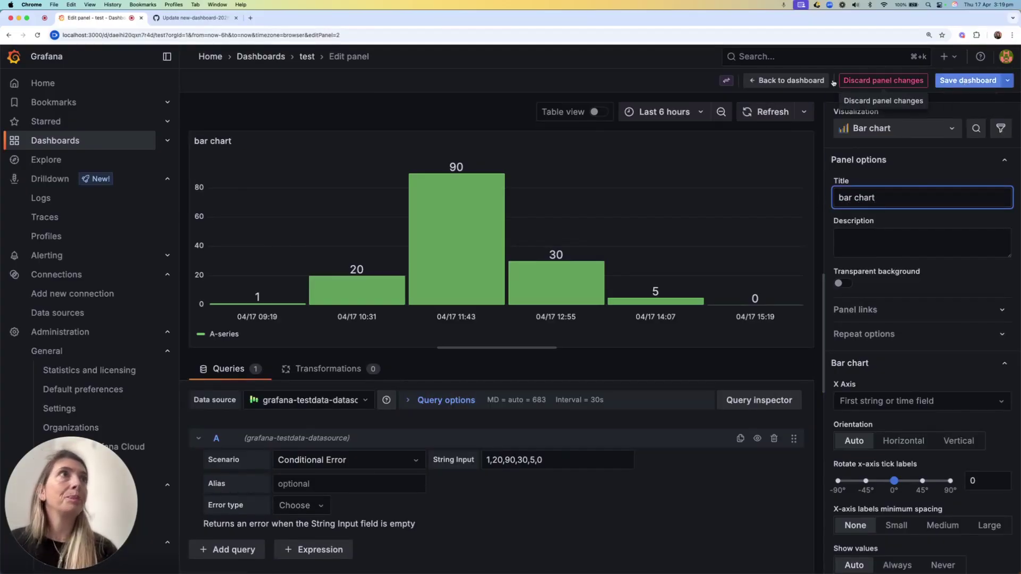
left_click(772, 81)
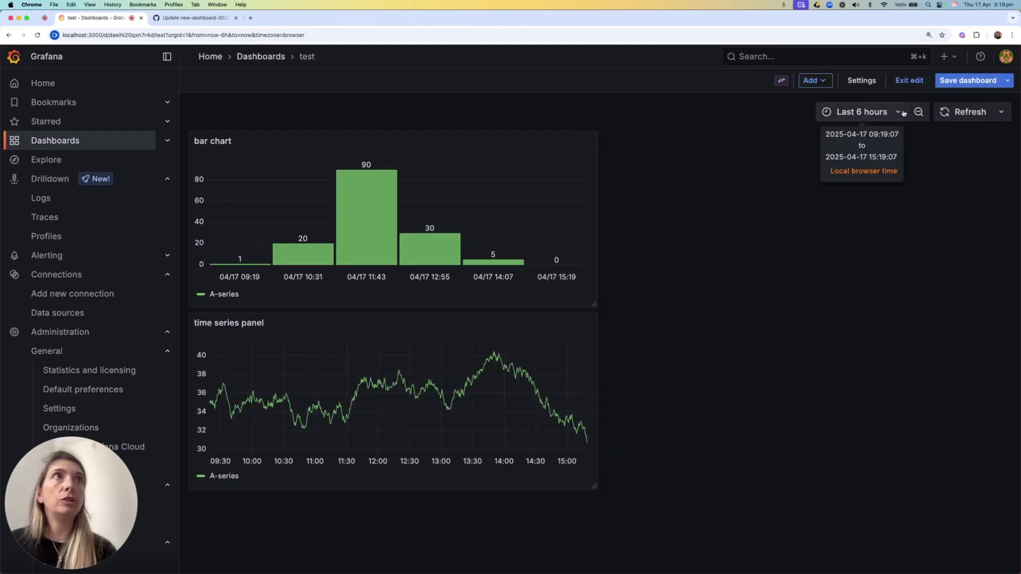
Save the test dashboard change by pushing it to a new GitHub branch
left_click(969, 82)
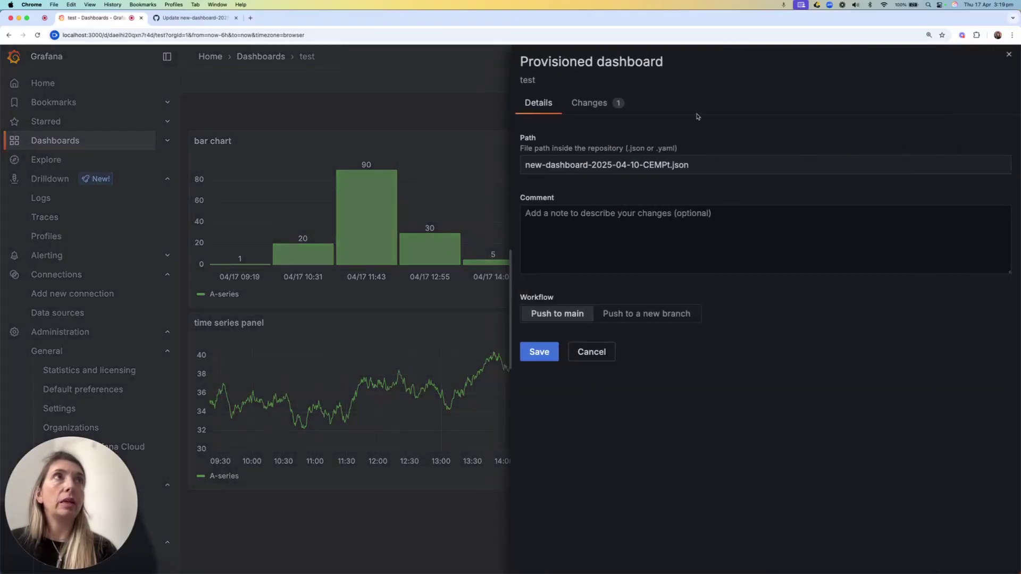
left_click(640, 317)
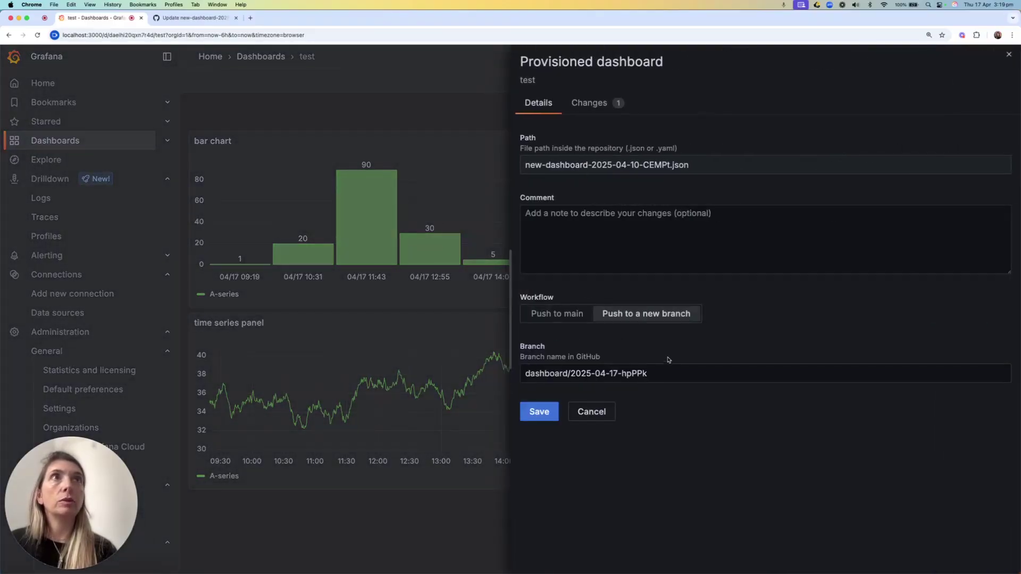
left_click(540, 412)
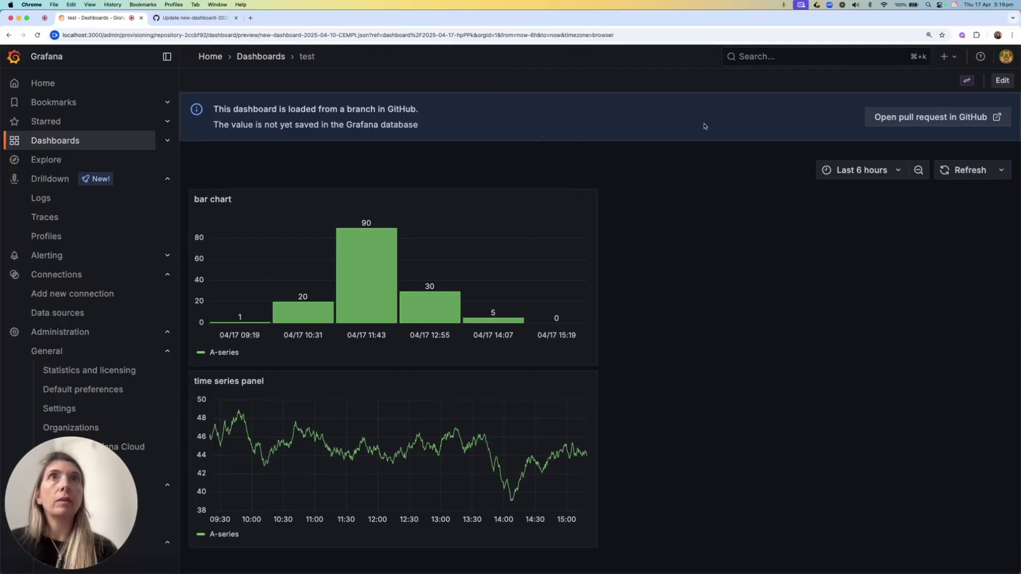
mouse_move(479, 320)
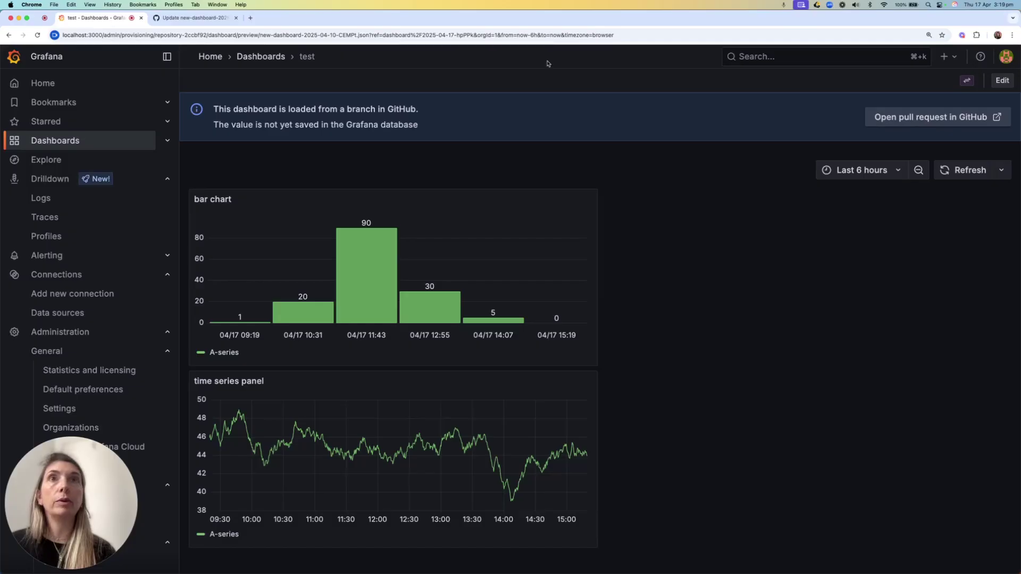
left_click(54, 6)
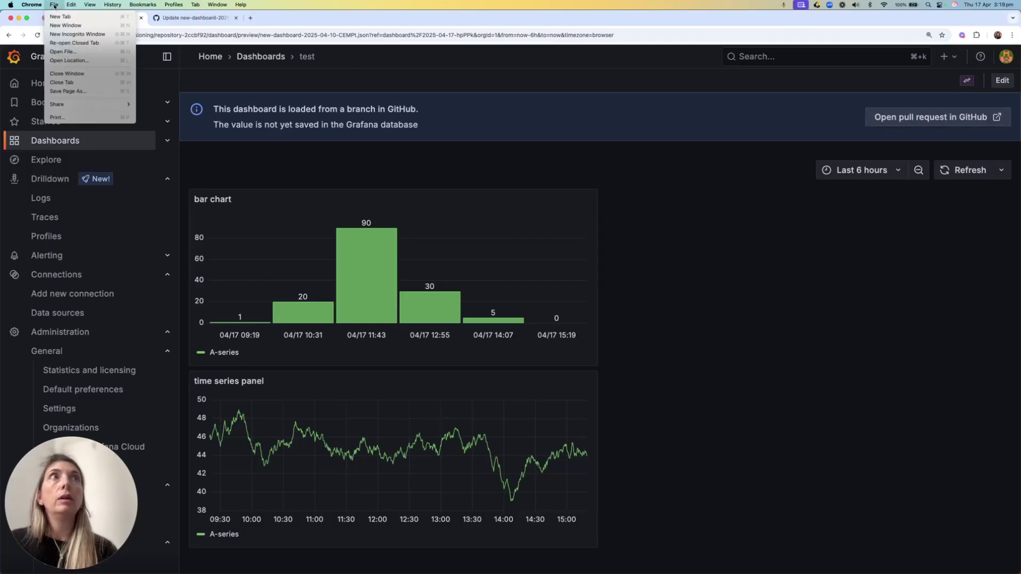
key("Escape")
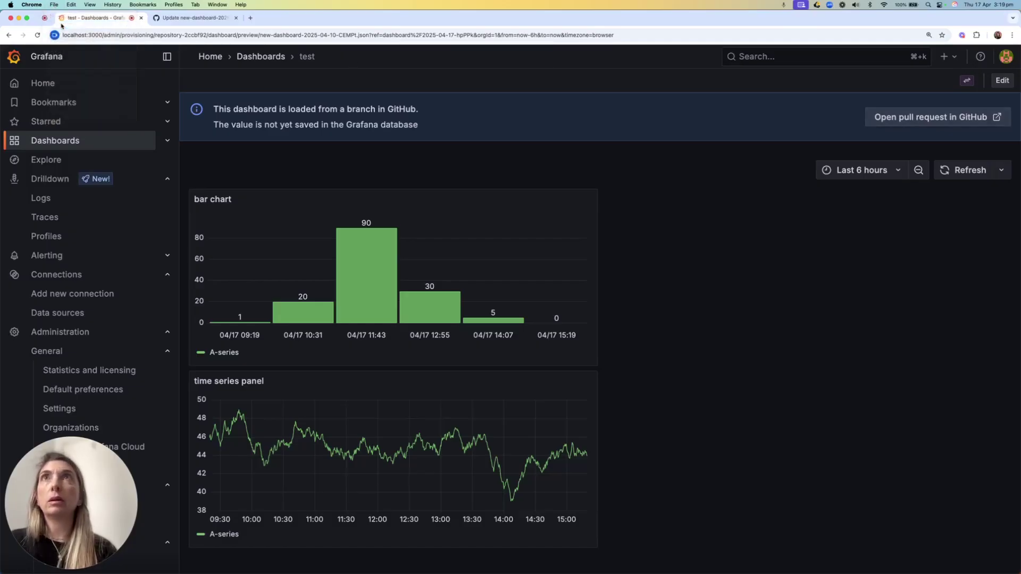
key("super+n")
type("localhost:3000")
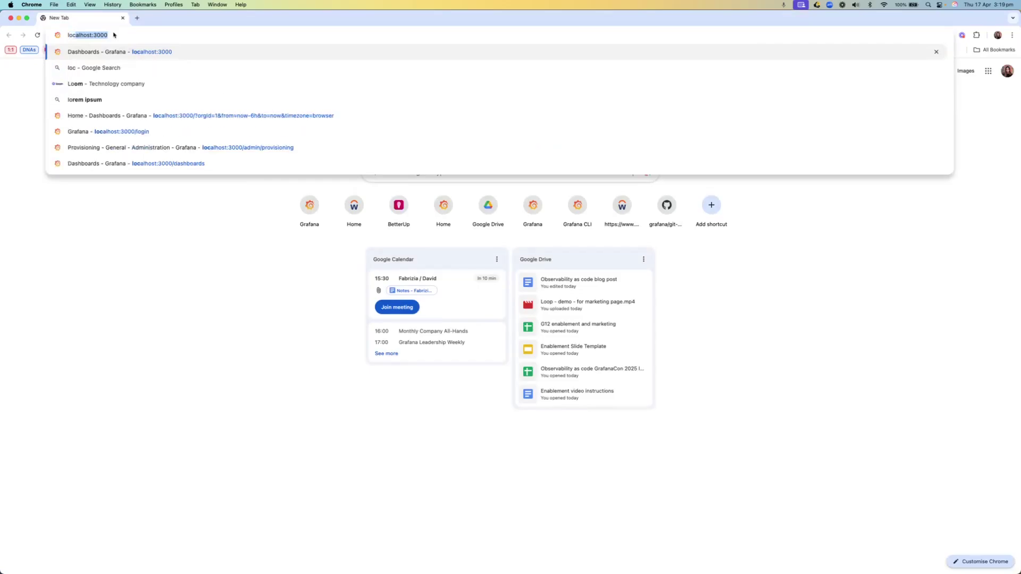
key("Return")
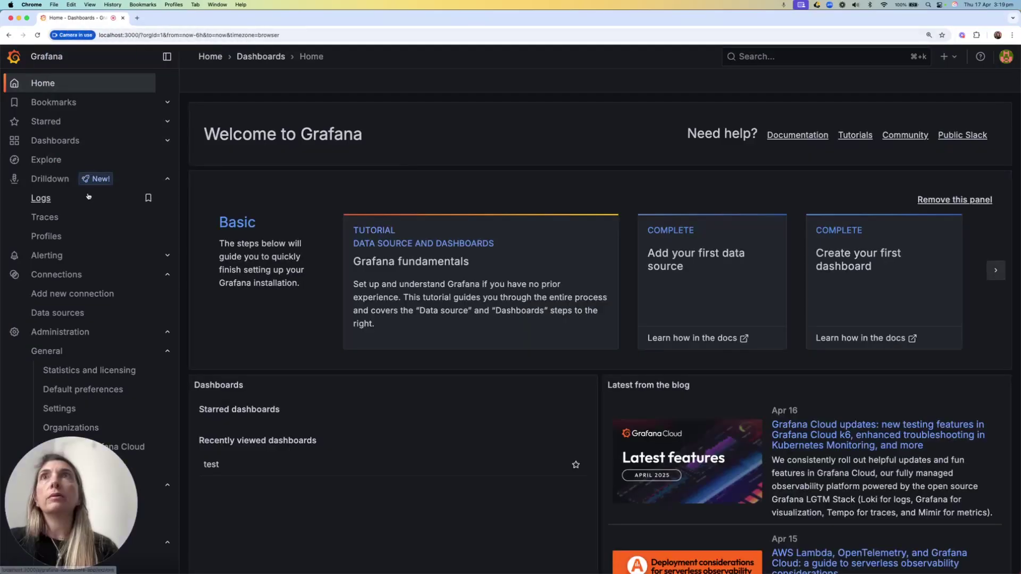
left_click(57, 141)
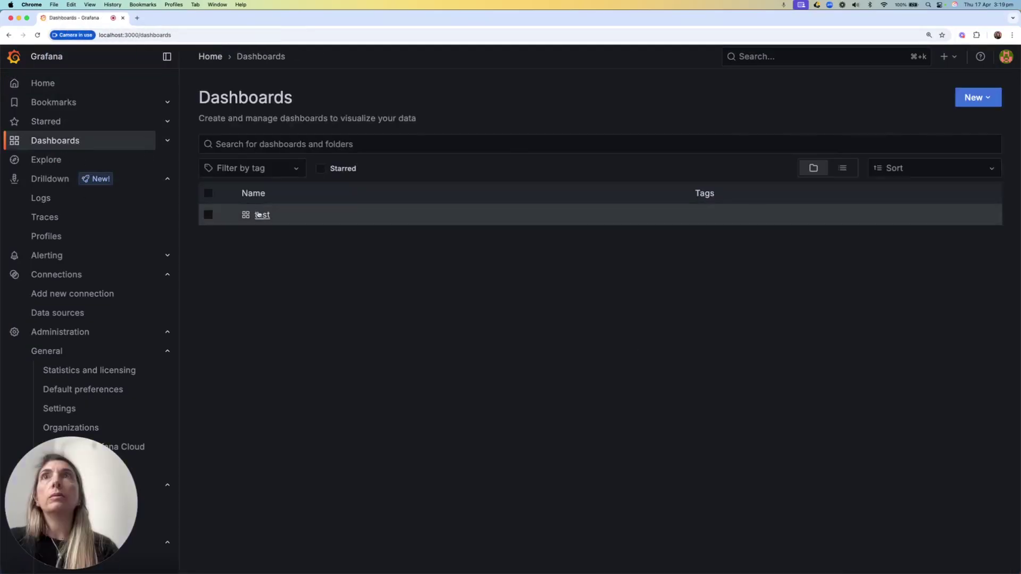
left_click(260, 214)
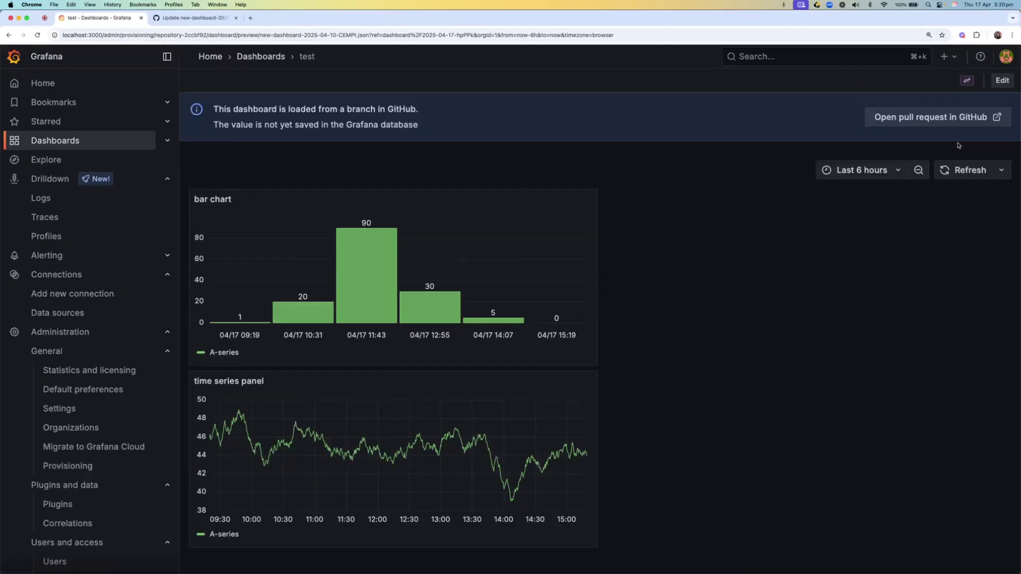
Create pull request #83 for the dashboard branch, merge it into main, and return to Grafana
left_click(930, 119)
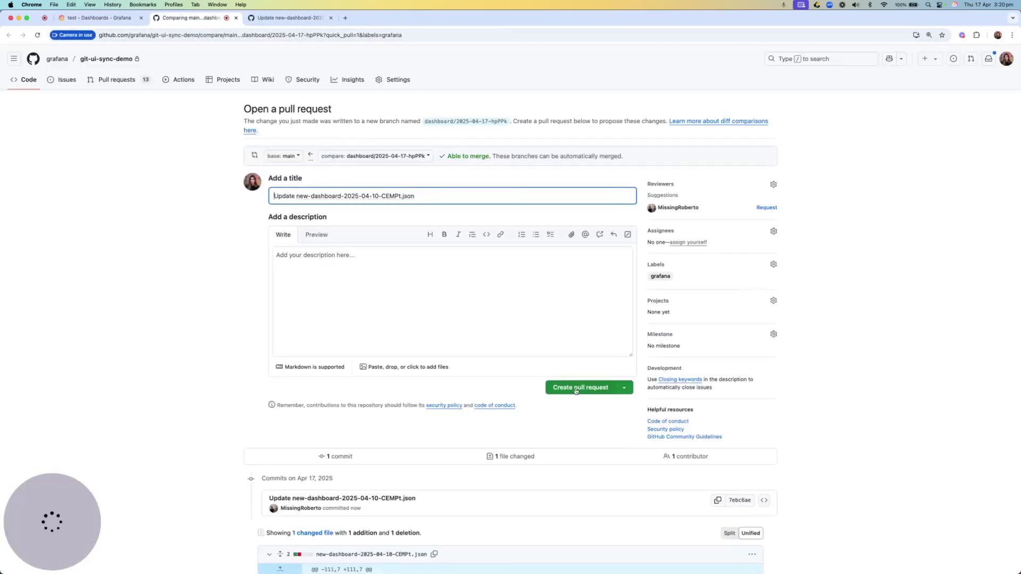
left_click(575, 391)
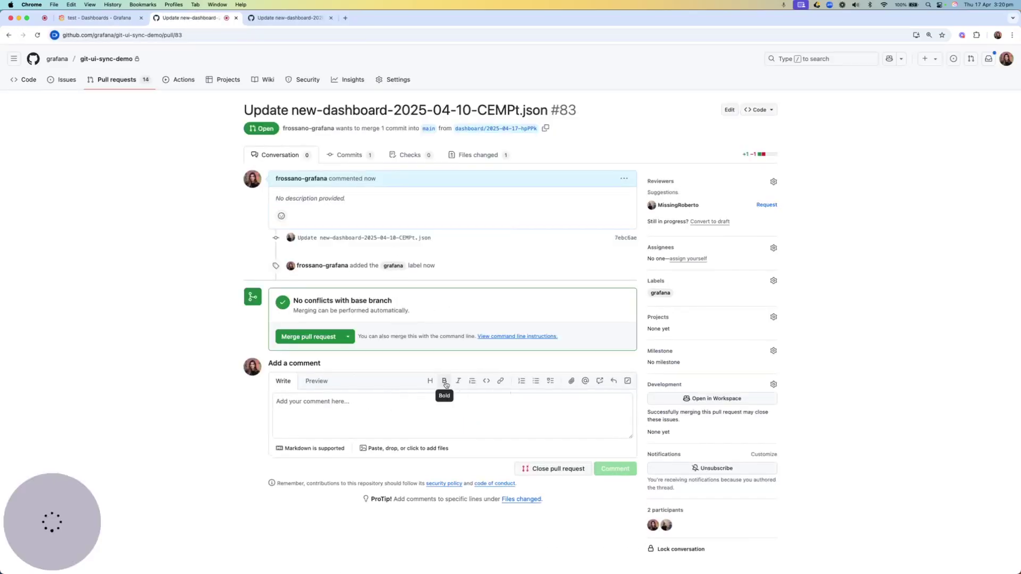
scroll(398, 364, "down", 3)
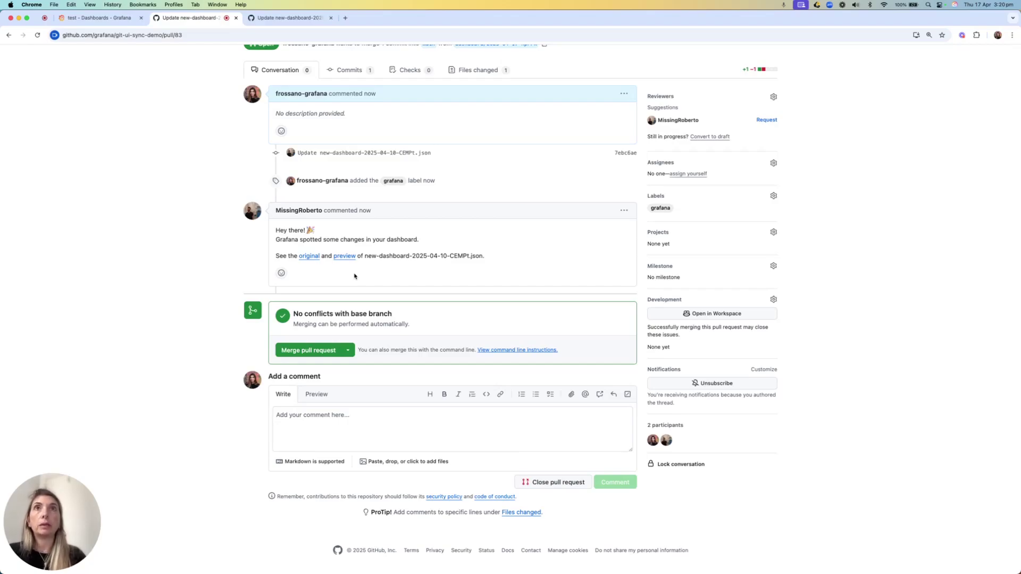
left_click(307, 351)
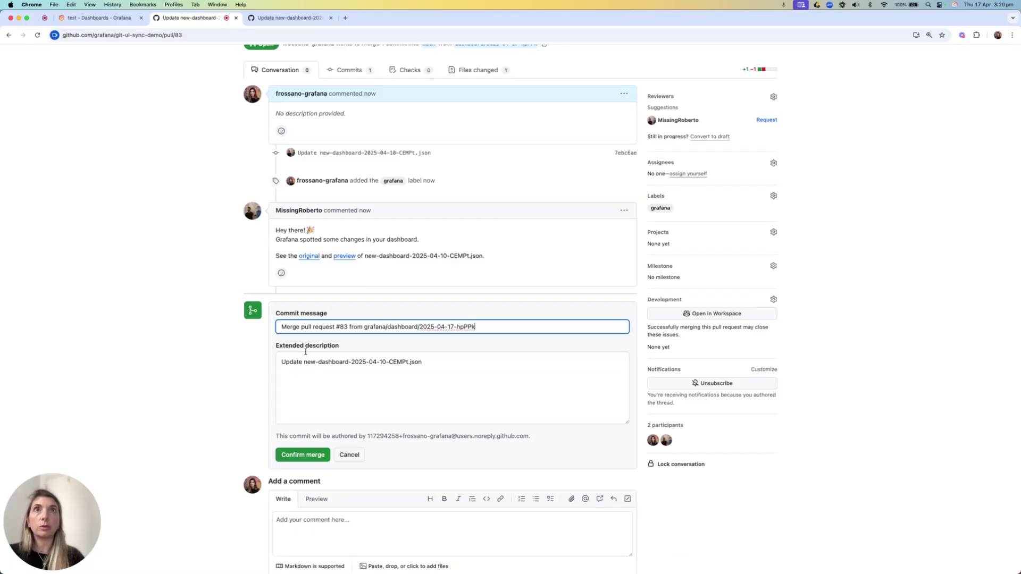
left_click(307, 455)
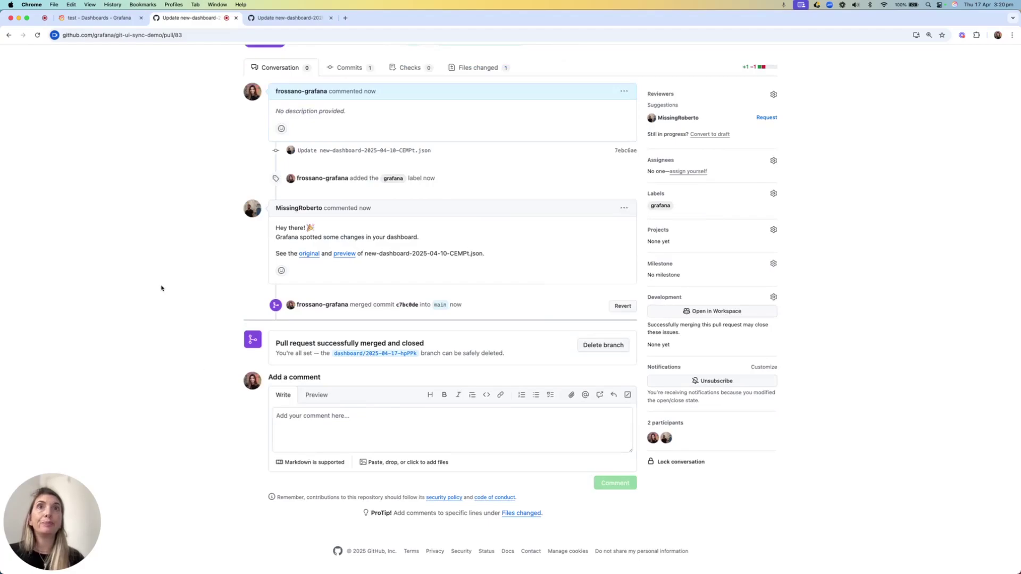
left_click(79, 21)
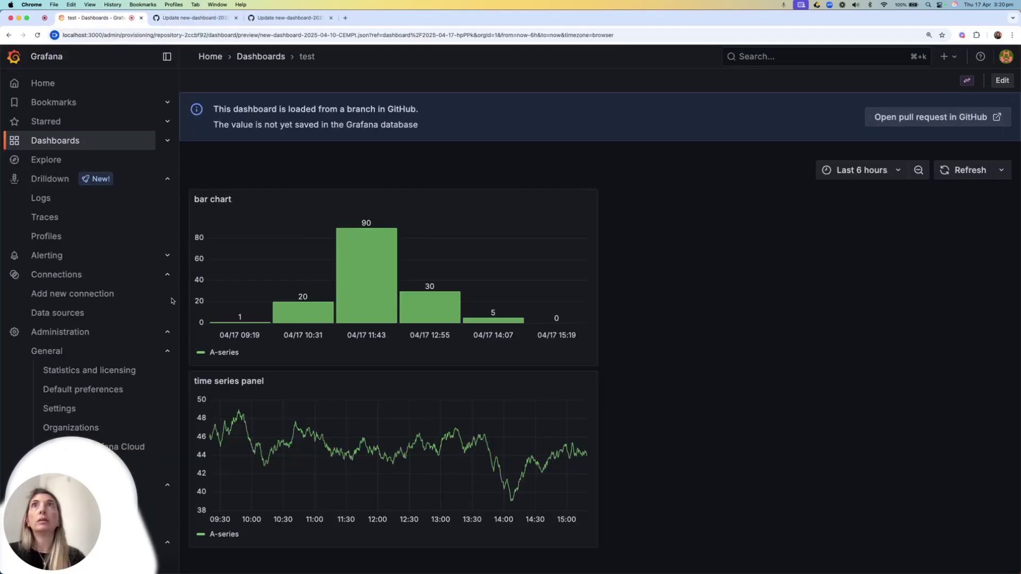
Reopen the test dashboard from the Dashboards list to see the merged 'bar chart' panel
left_click(53, 141)
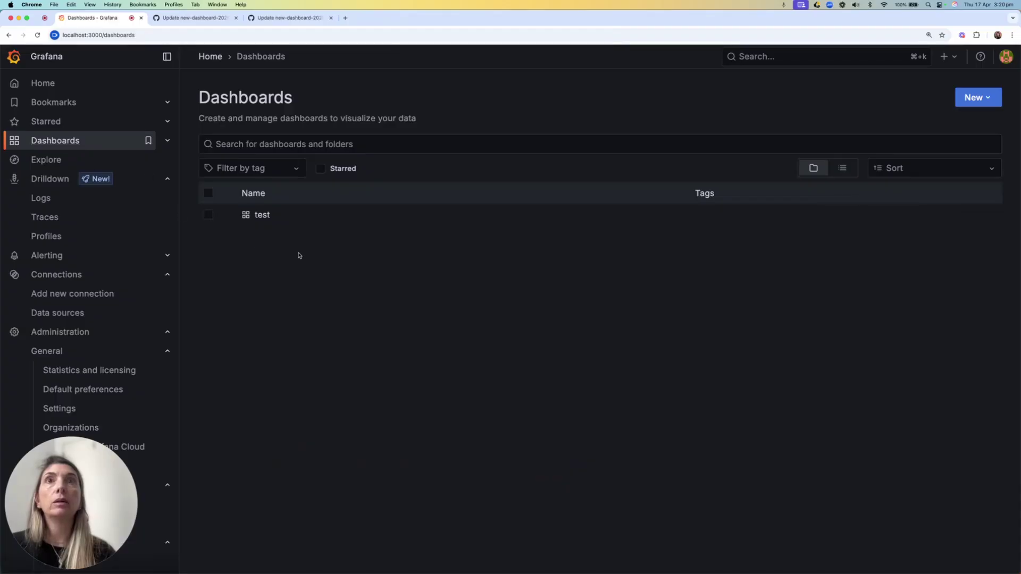
left_click(261, 215)
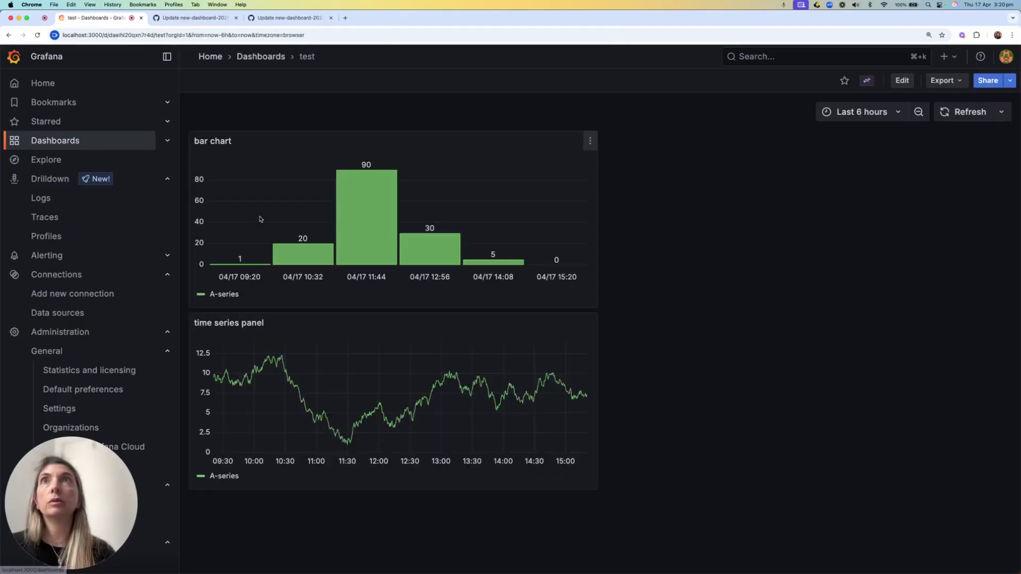